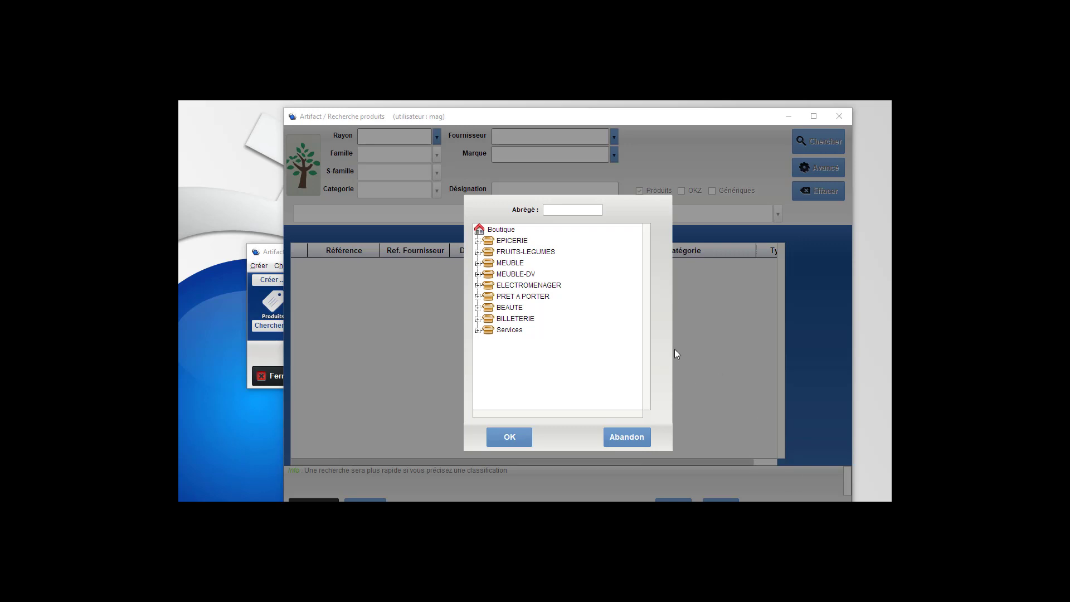
# Expand PRET A PORTER and its PANTAL family in the classification tree and select the WEEK END category
pyautogui.doubleClick(505, 297)
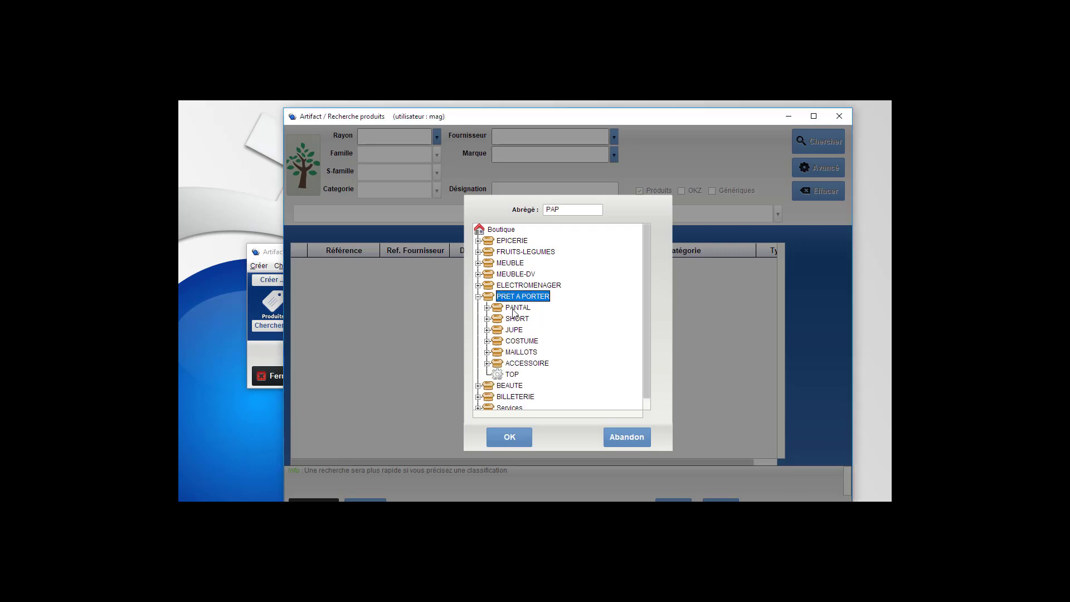
pyautogui.doubleClick(514, 310)
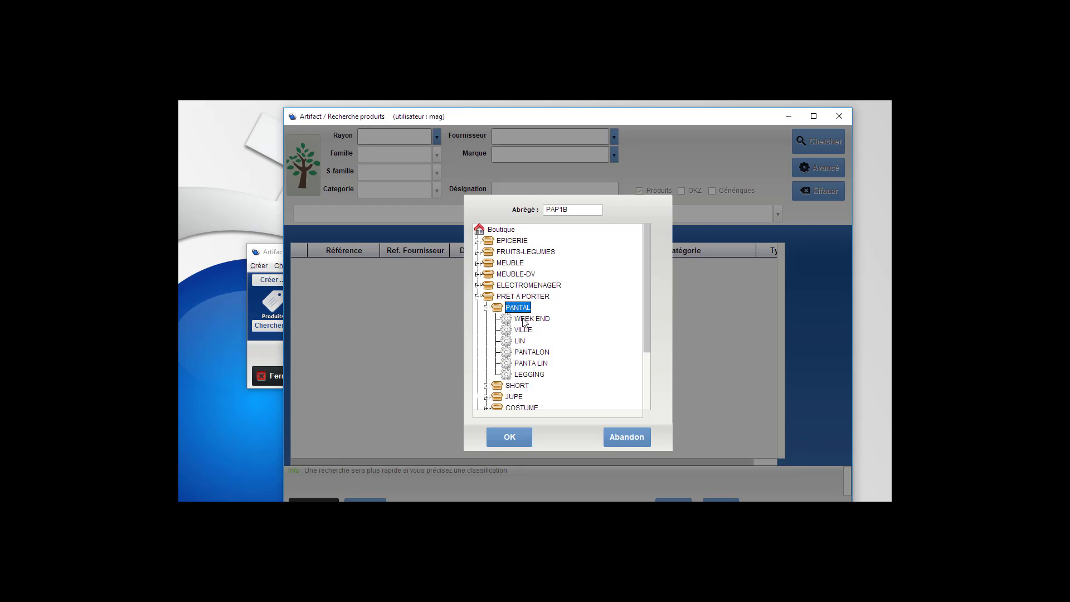
pyautogui.click(523, 320)
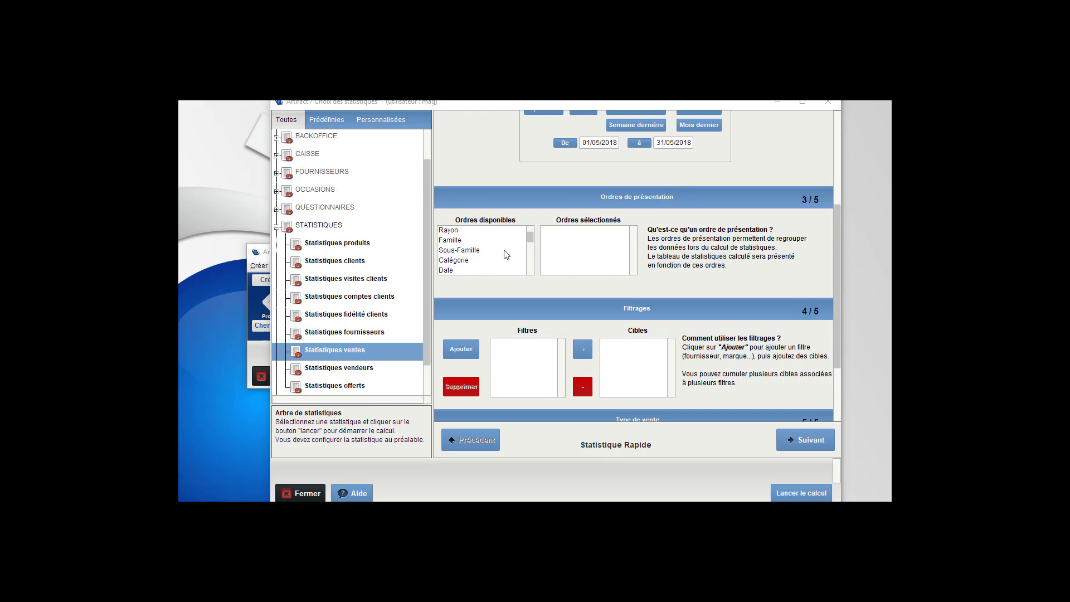
# Calculate the sales statistics with Famille as presentation order, sort the report by quantity sold, and close it
pyautogui.doubleClick(458, 239)
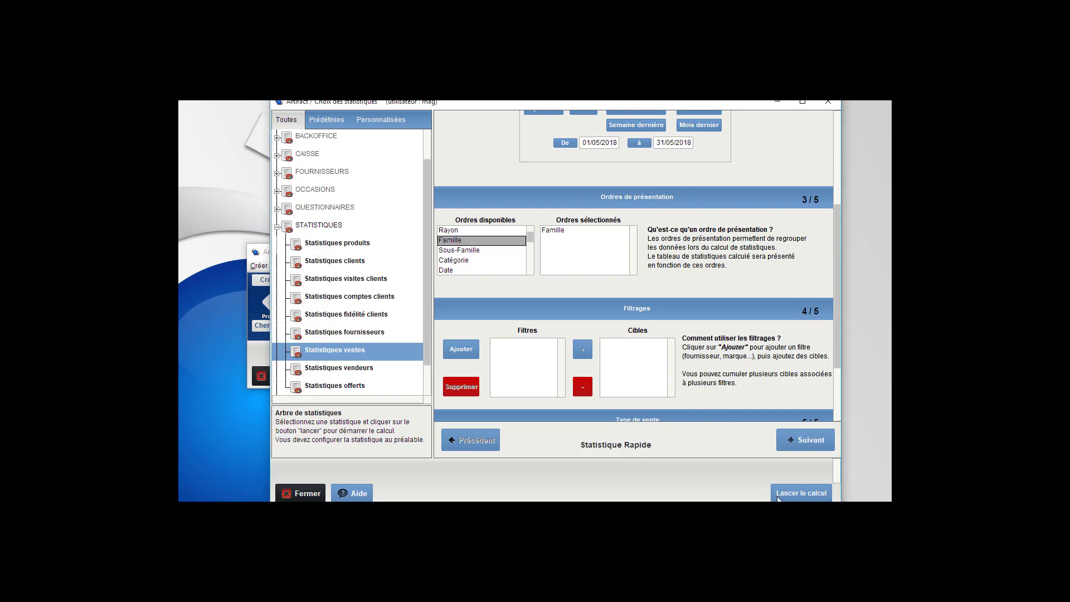
pyautogui.click(823, 495)
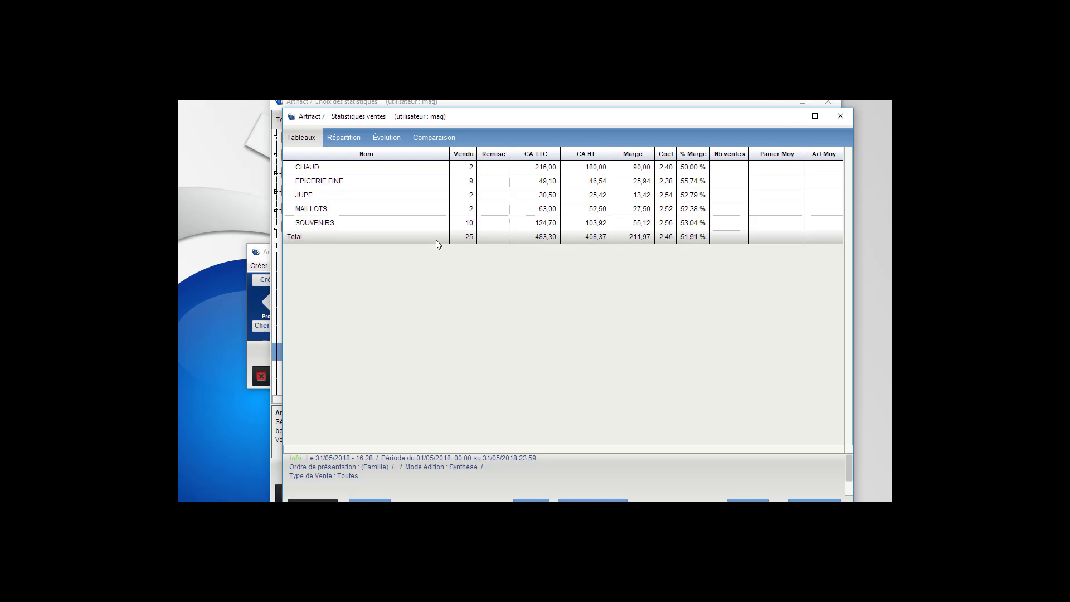
pyautogui.click(465, 155)
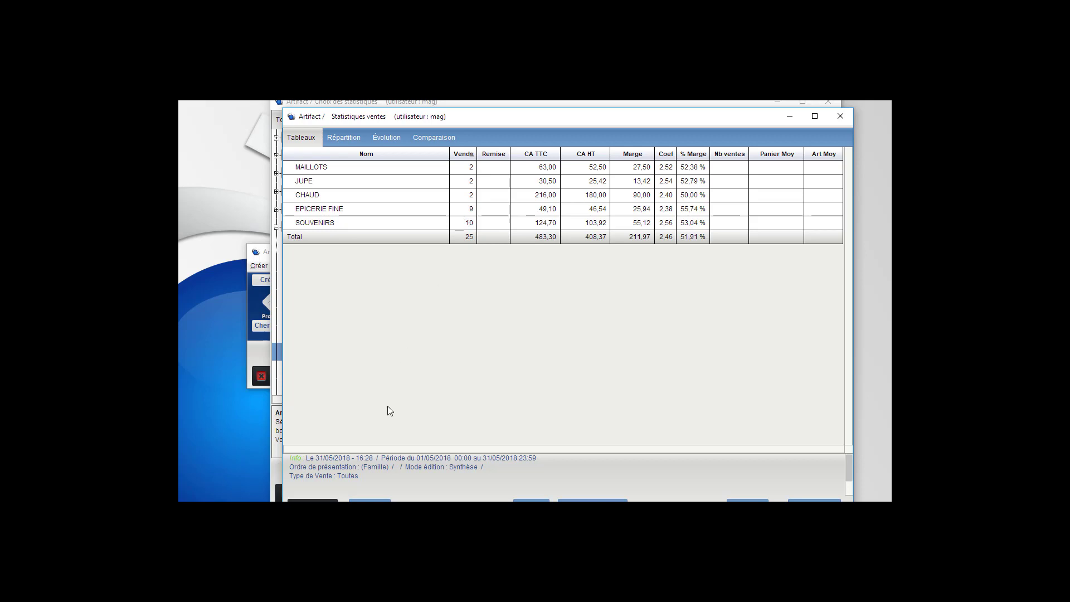
pyautogui.click(312, 501)
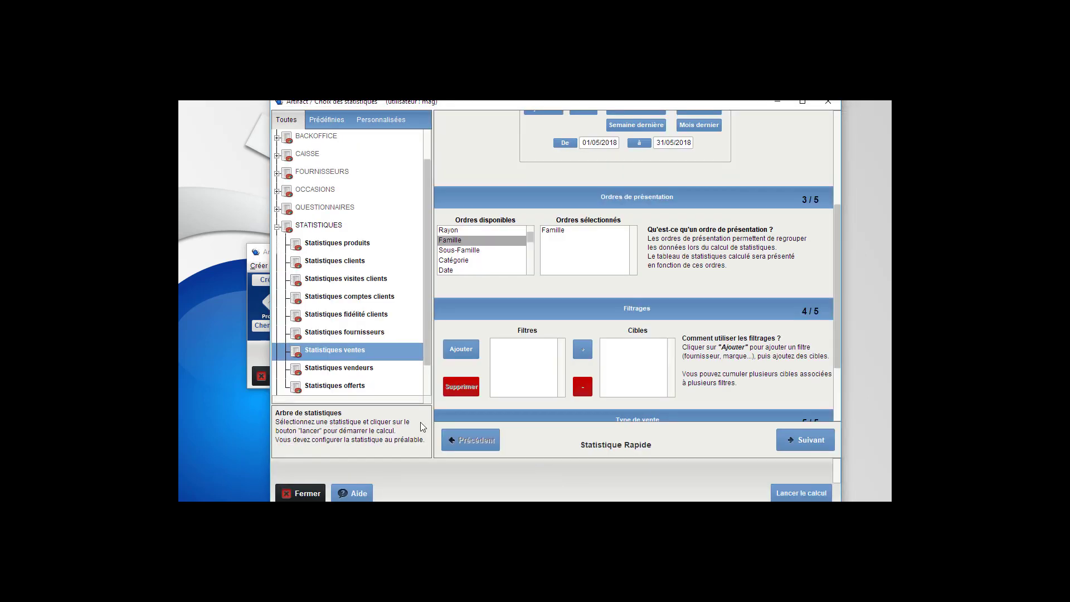
# Add Catégorie as second presentation order, recalculate the sales statistics, examine the CHAUD family and category rows, and close the report
pyautogui.doubleClick(465, 261)
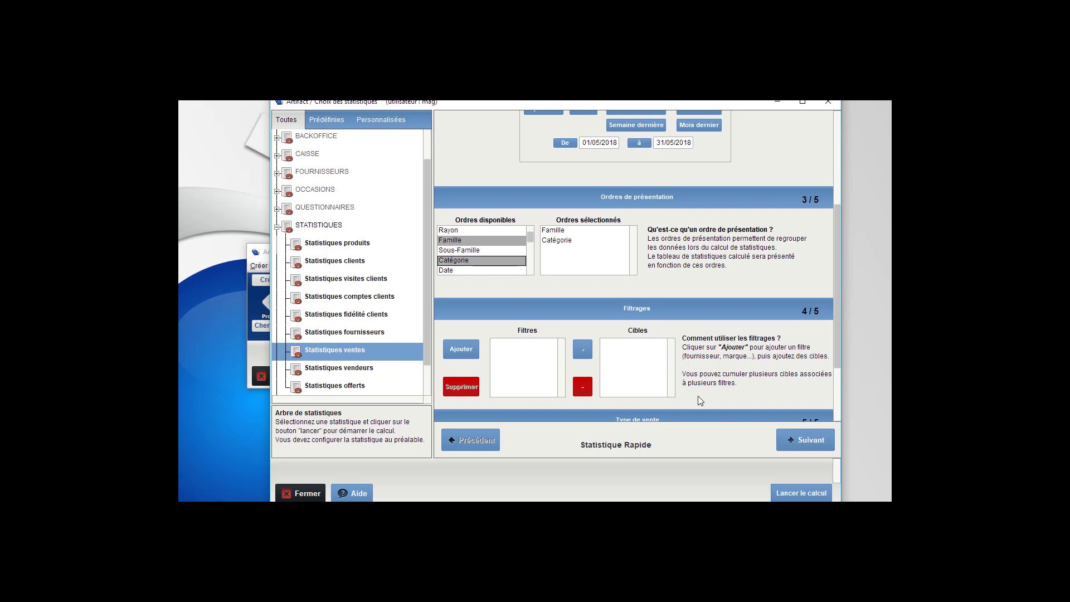
pyautogui.click(798, 495)
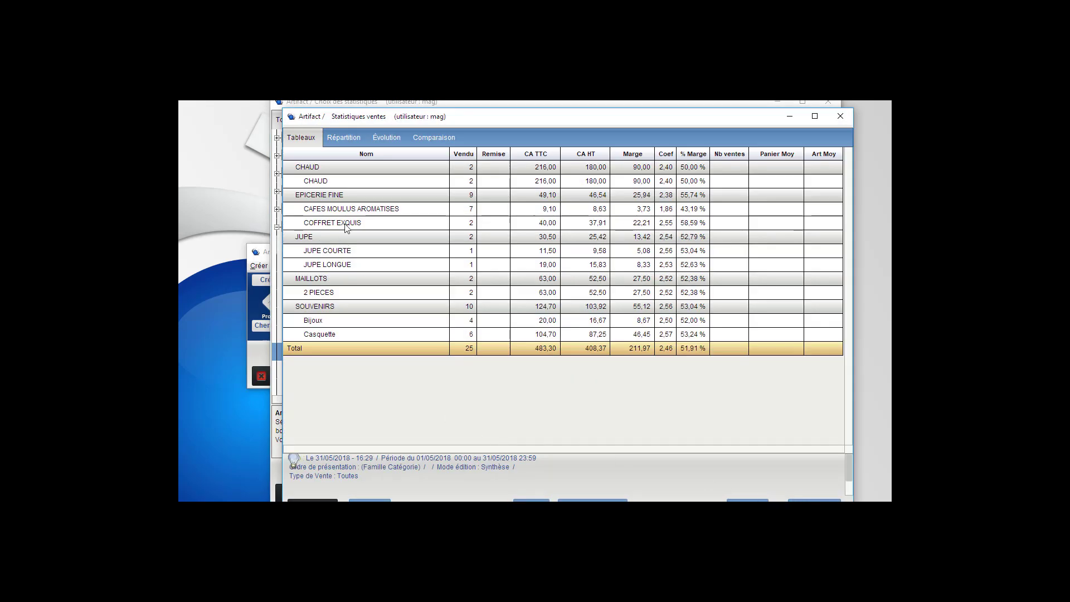
pyautogui.click(291, 162)
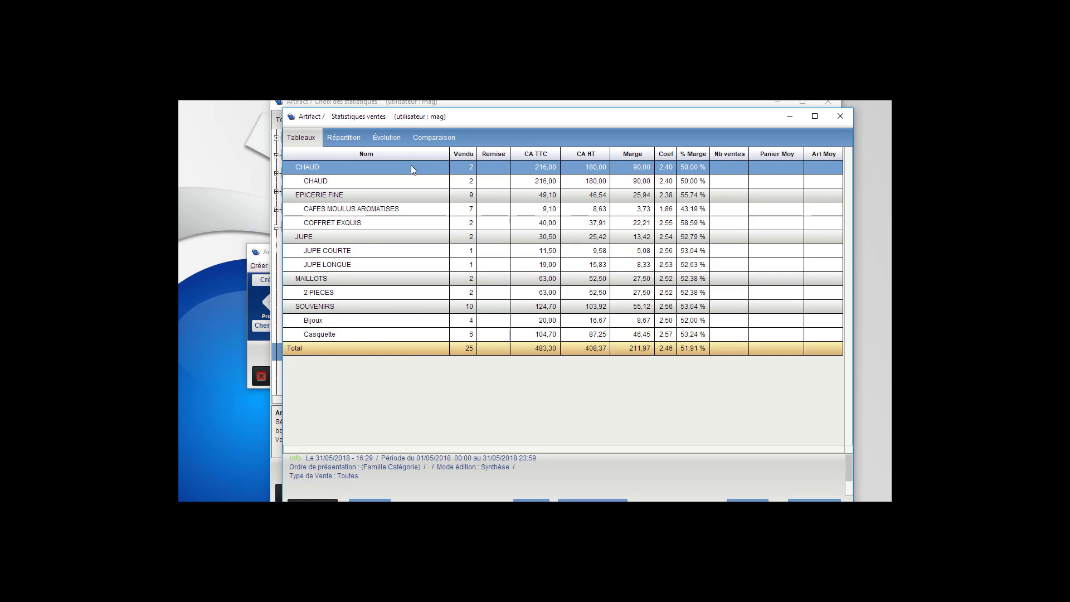
pyautogui.click(408, 179)
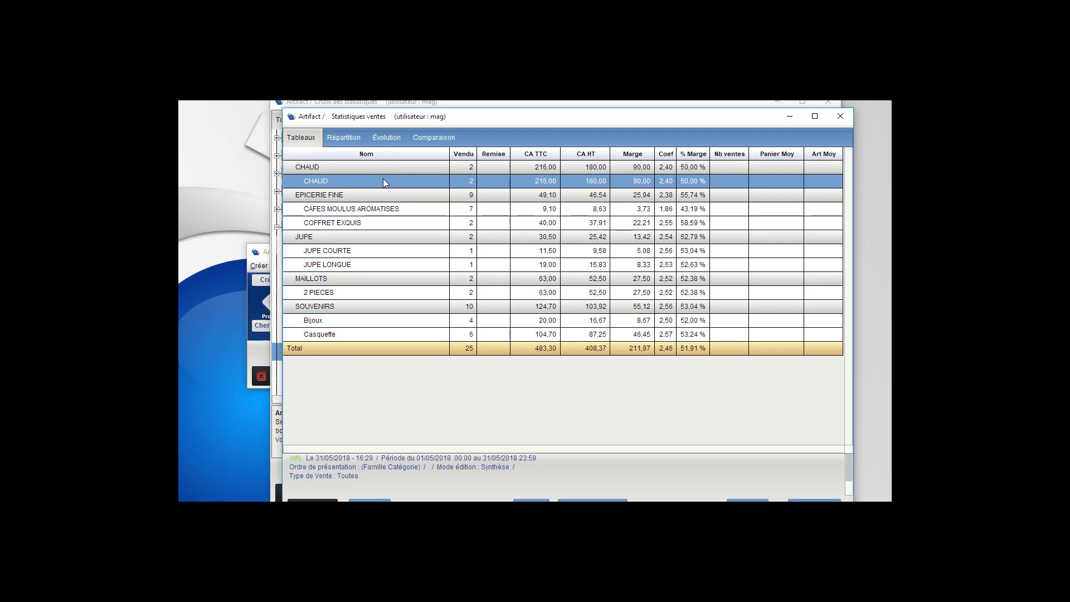
pyautogui.click(313, 501)
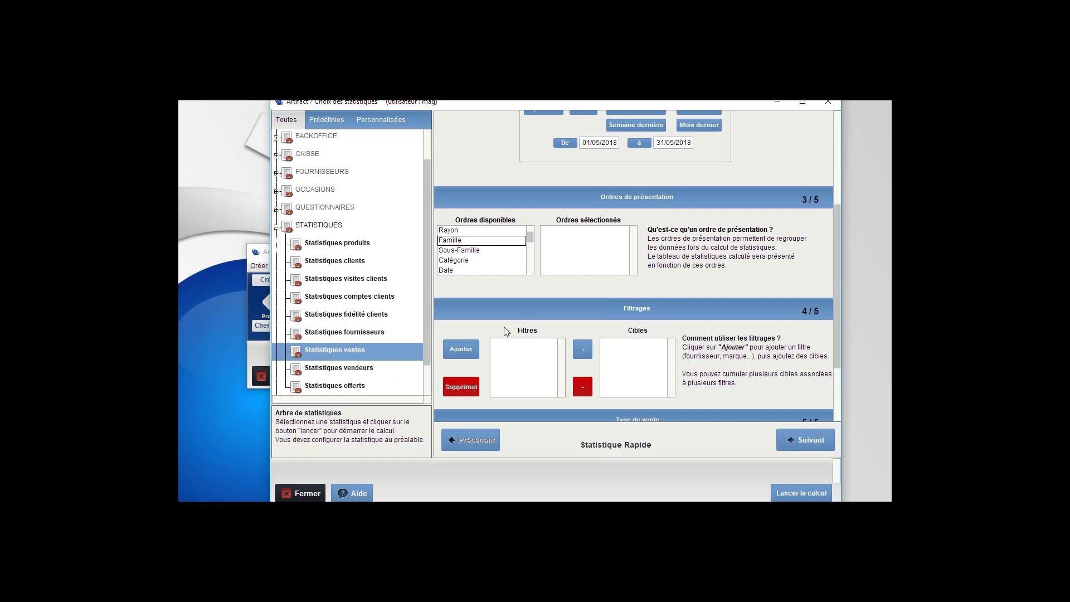
# Add a filter of type Catégorie to the sales statistics
pyautogui.click(461, 349)
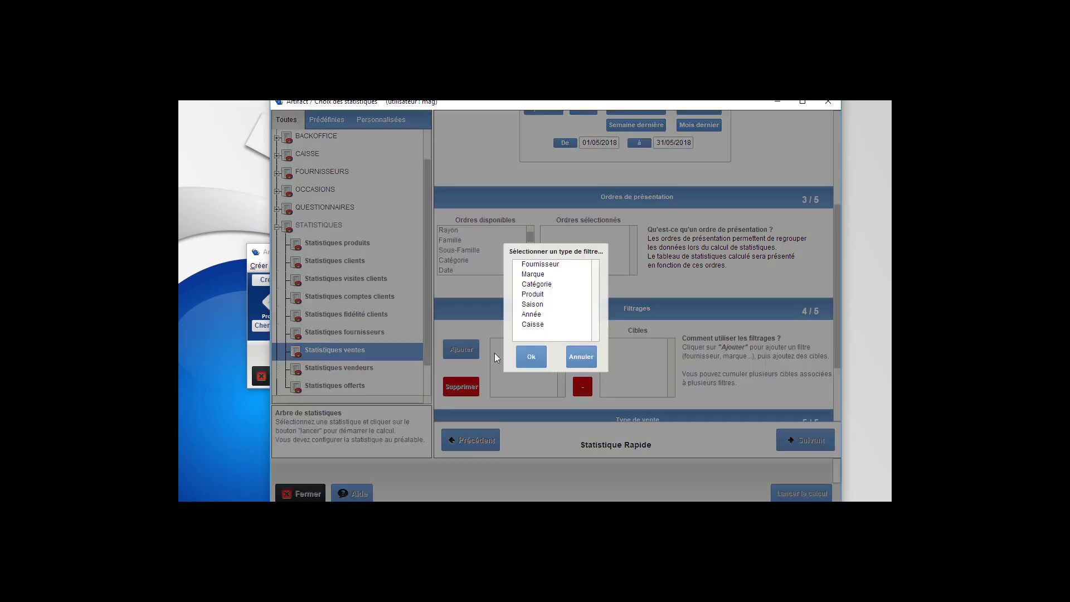
pyautogui.click(534, 285)
pyautogui.click(531, 357)
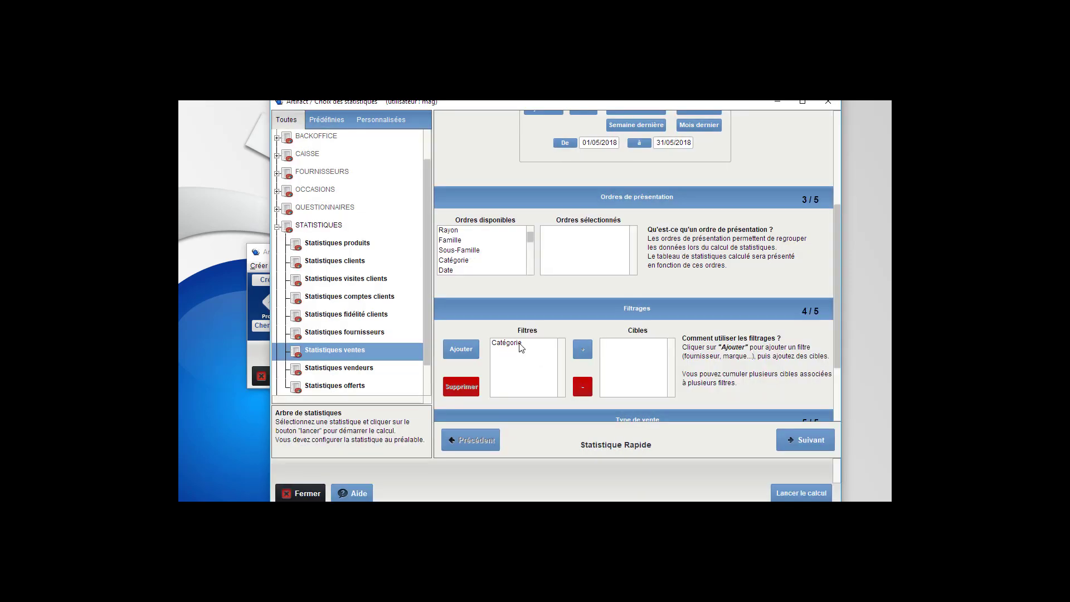
# Set EPICERIE as the target of the Catégorie filter, calculate the filtered sales statistics, and close the report
pyautogui.click(520, 343)
pyautogui.click(583, 349)
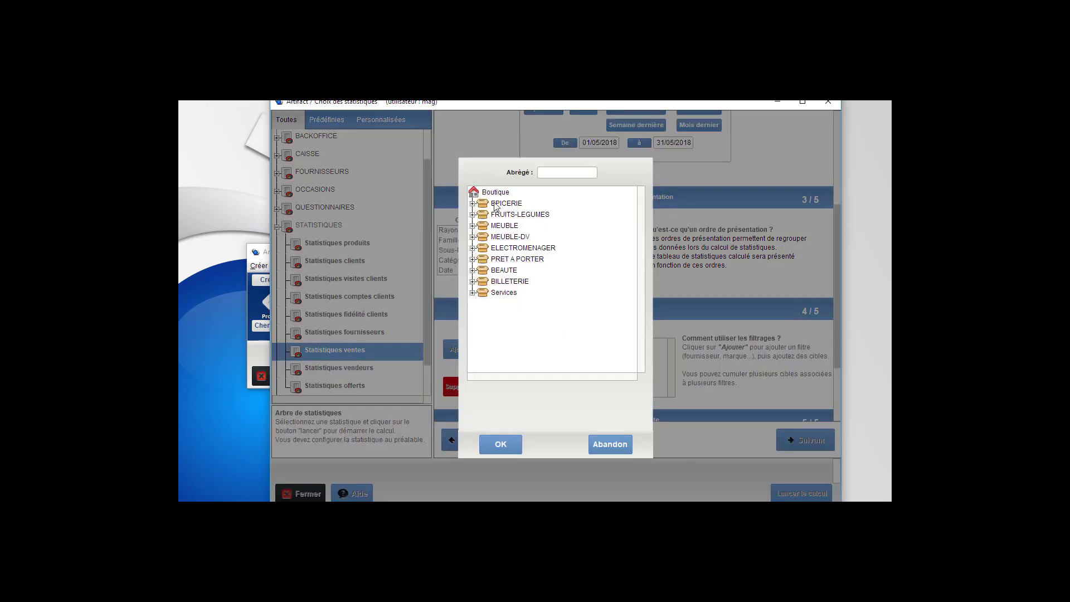
pyautogui.write('EP')
pyautogui.click(498, 445)
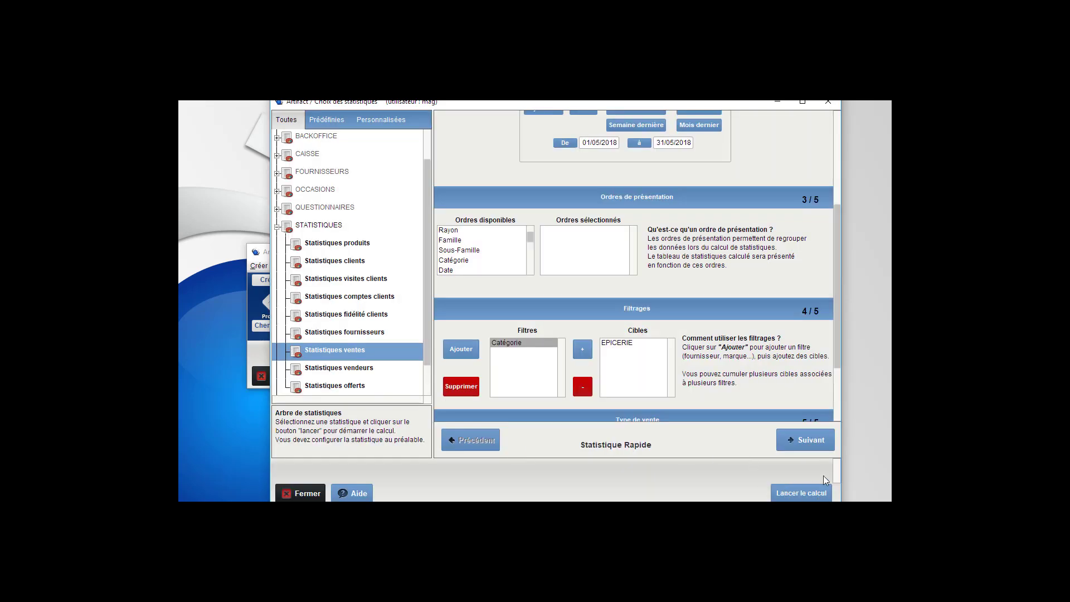
pyautogui.click(813, 498)
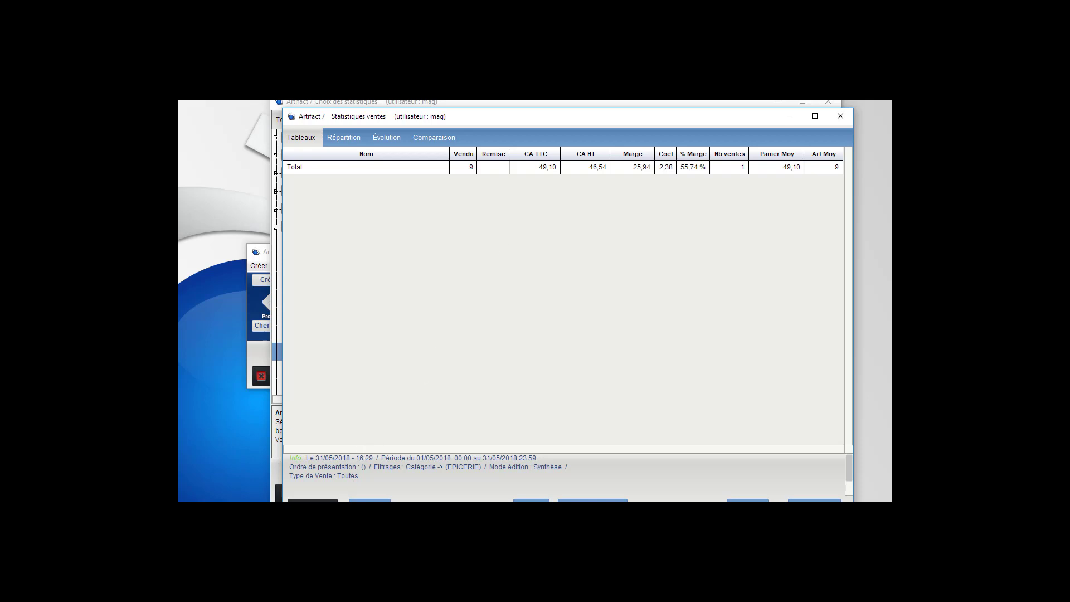
pyautogui.click(312, 501)
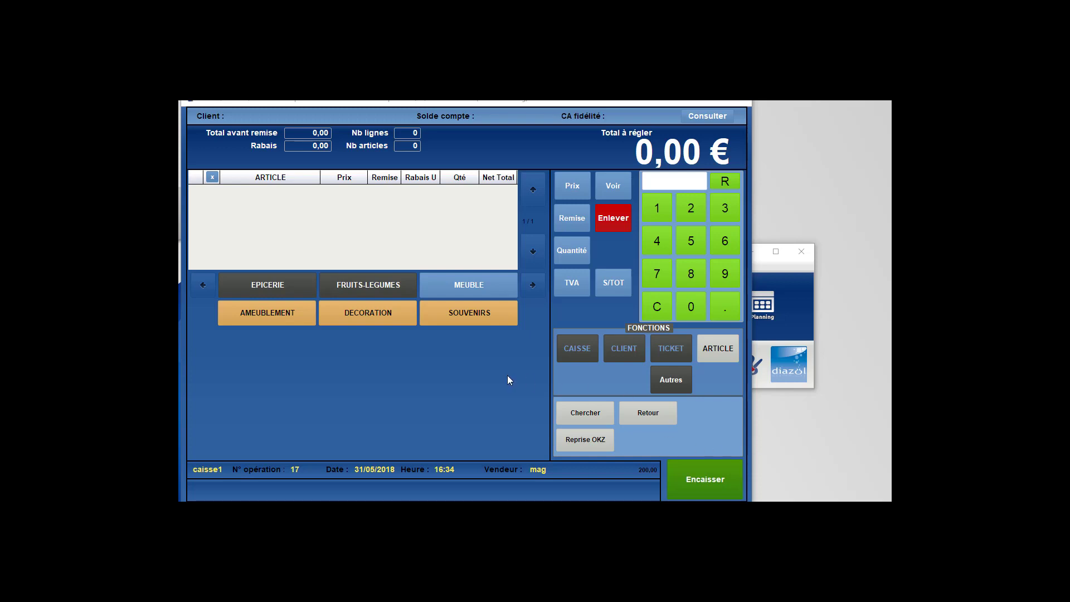
# Show the articles under EPICERIE, EPICERIE FINE, CAFES MOULUS AROMATISES on the checkout screen
pyautogui.click(265, 288)
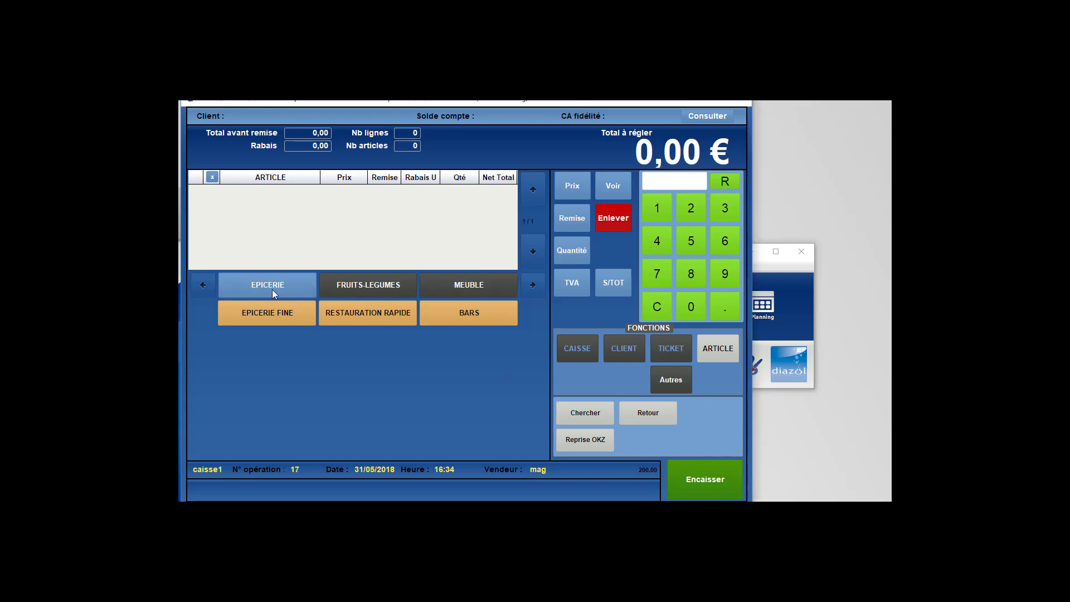
pyautogui.click(242, 314)
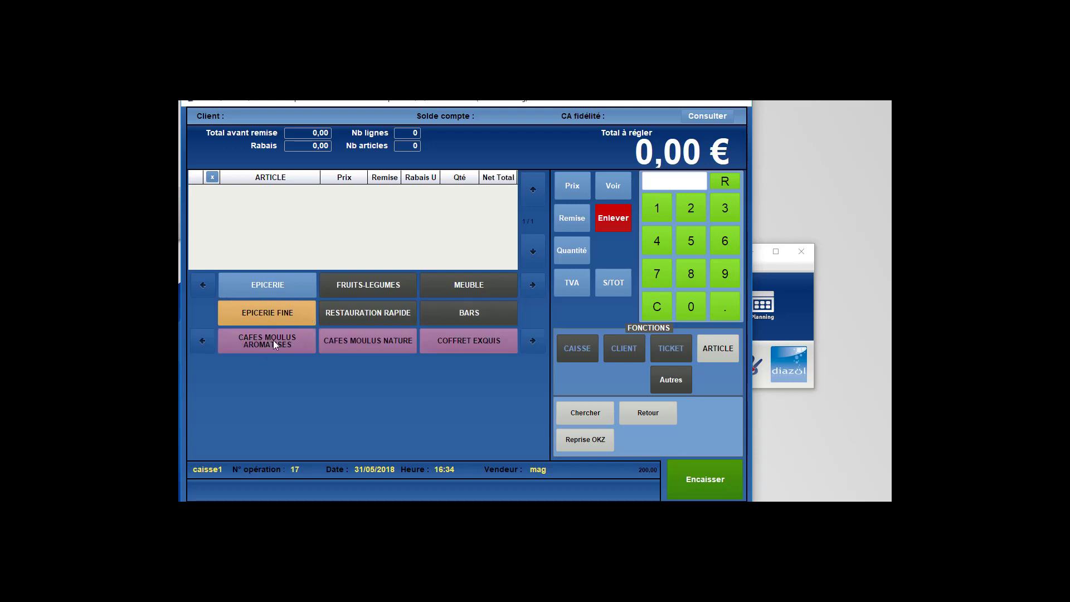
pyautogui.click(258, 337)
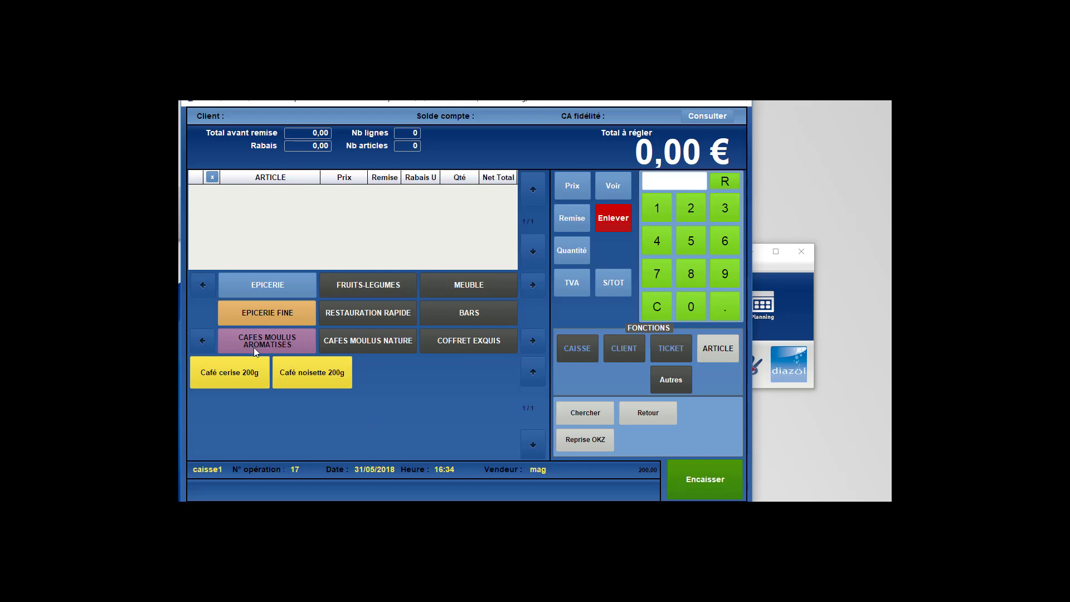
# Place the article search beside the checkout, select CAFES MOULUS AROMATISES under EPICERIE FINE in its classification tree, and abandon the search
pyautogui.click(607, 403)
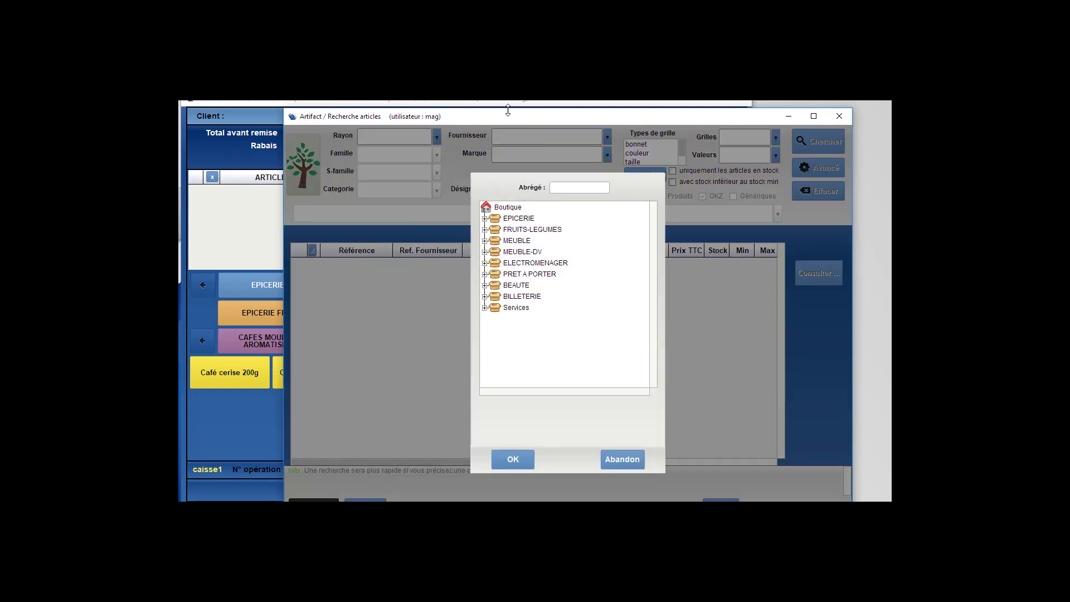
pyautogui.moveTo(510, 114); pyautogui.dragTo(663, 104)
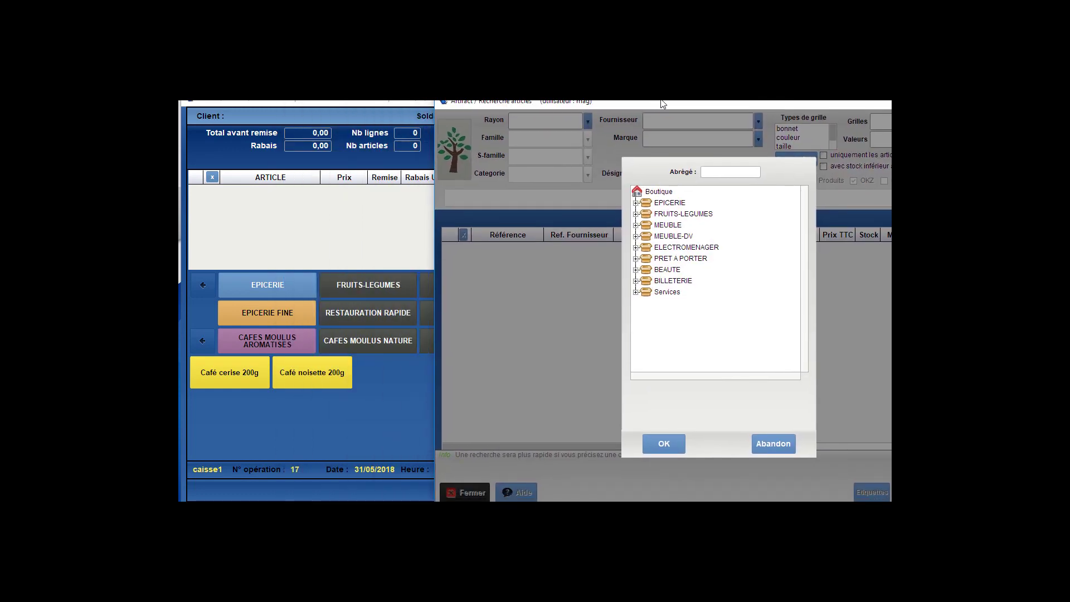
pyautogui.doubleClick(666, 203)
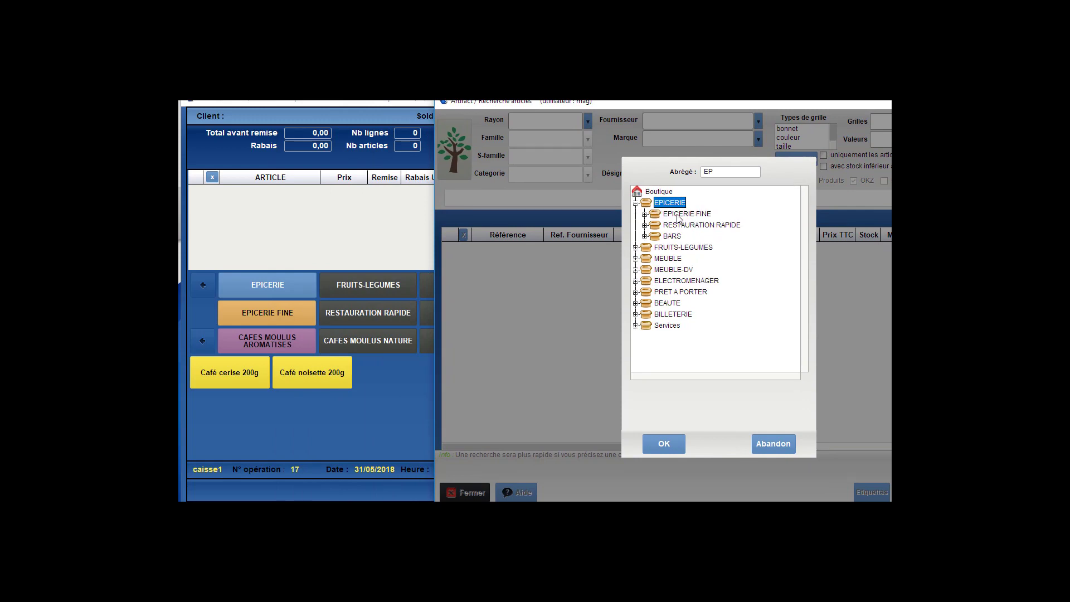
pyautogui.doubleClick(680, 216)
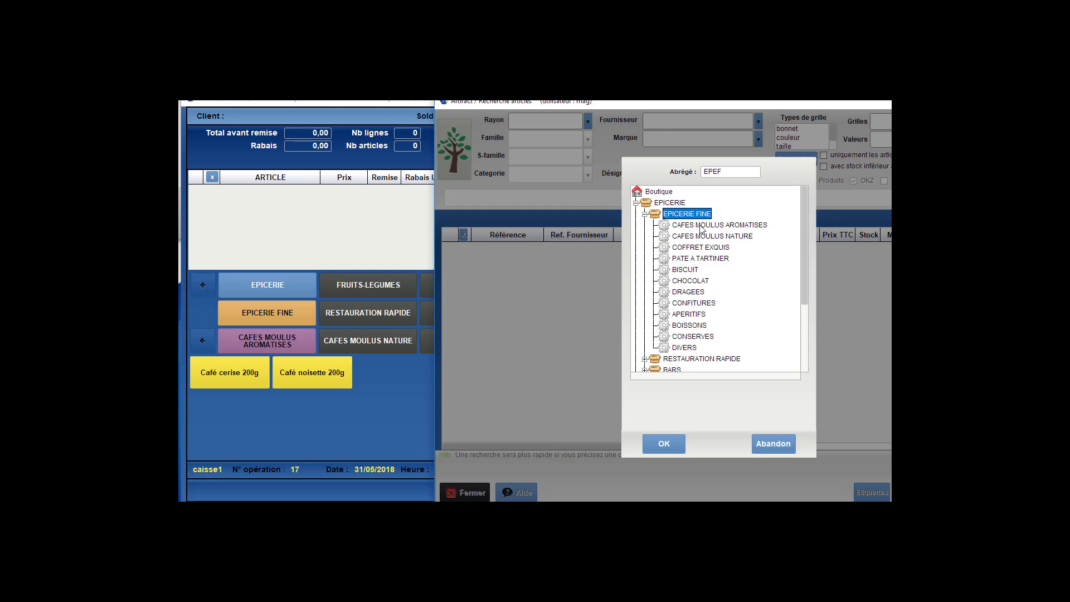
pyautogui.click(701, 225)
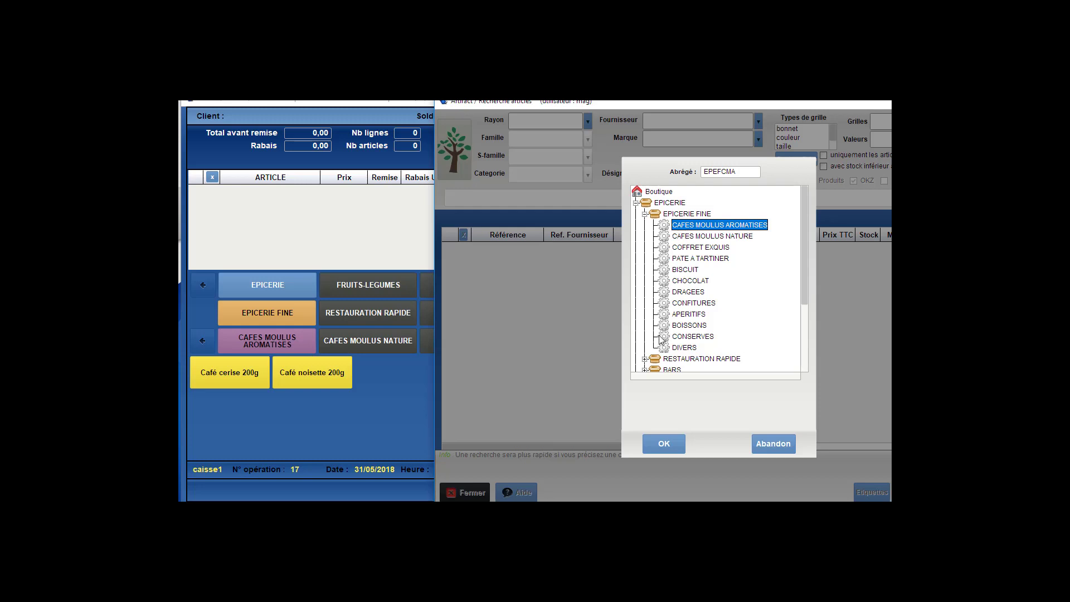
pyautogui.click(764, 444)
pyautogui.click(465, 492)
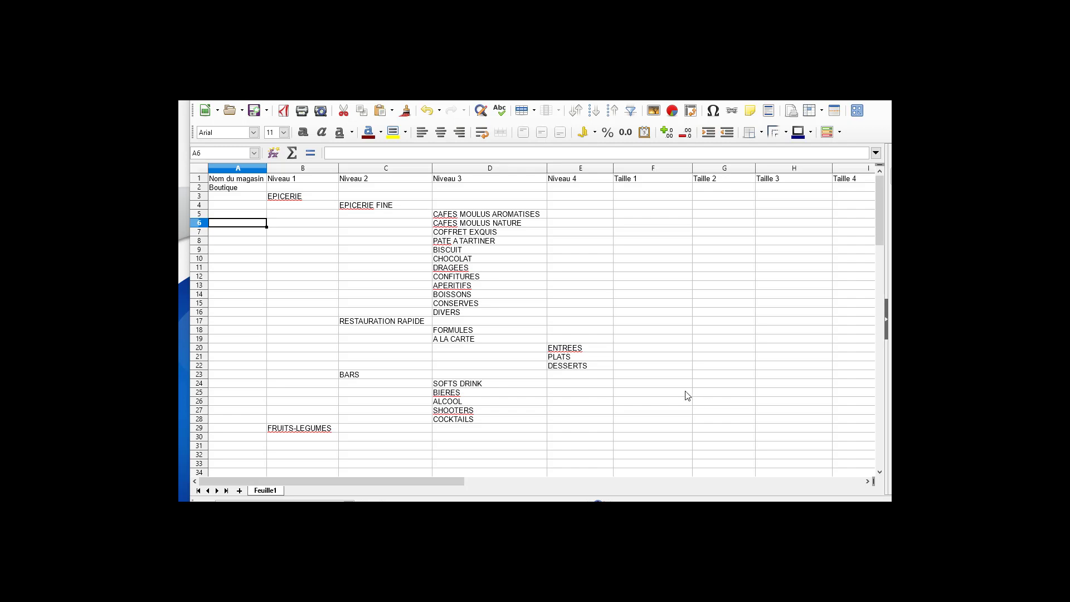
# Highlight the spreadsheet's Niveau 1 column and compare it with top-level EPICERIE and FRUITS-LEGUMES in Artifact's collapsed classification tree
pyautogui.click(273, 240)
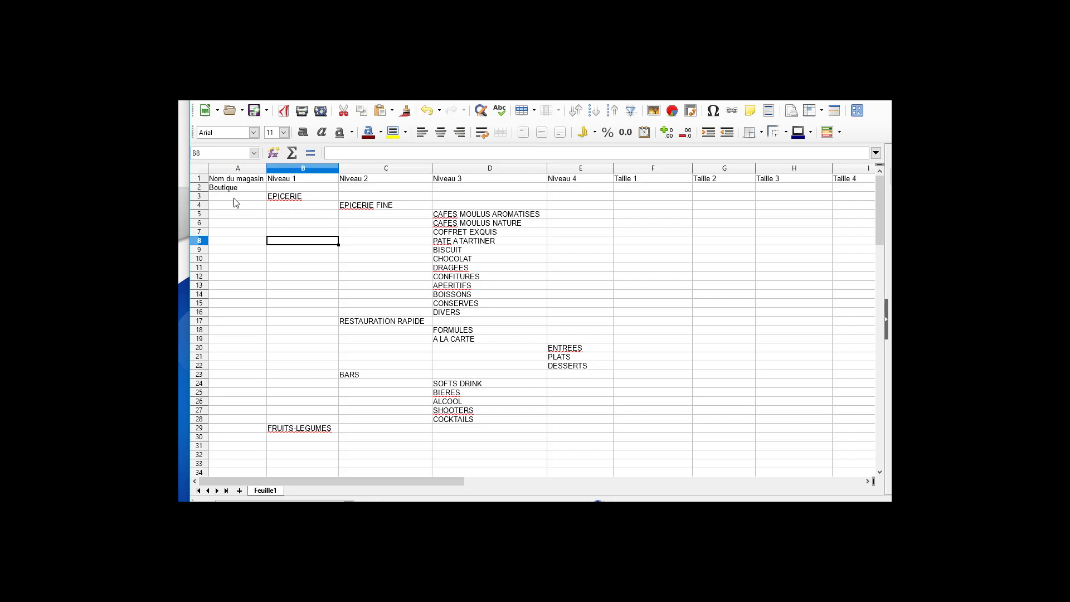
pyautogui.click(301, 169)
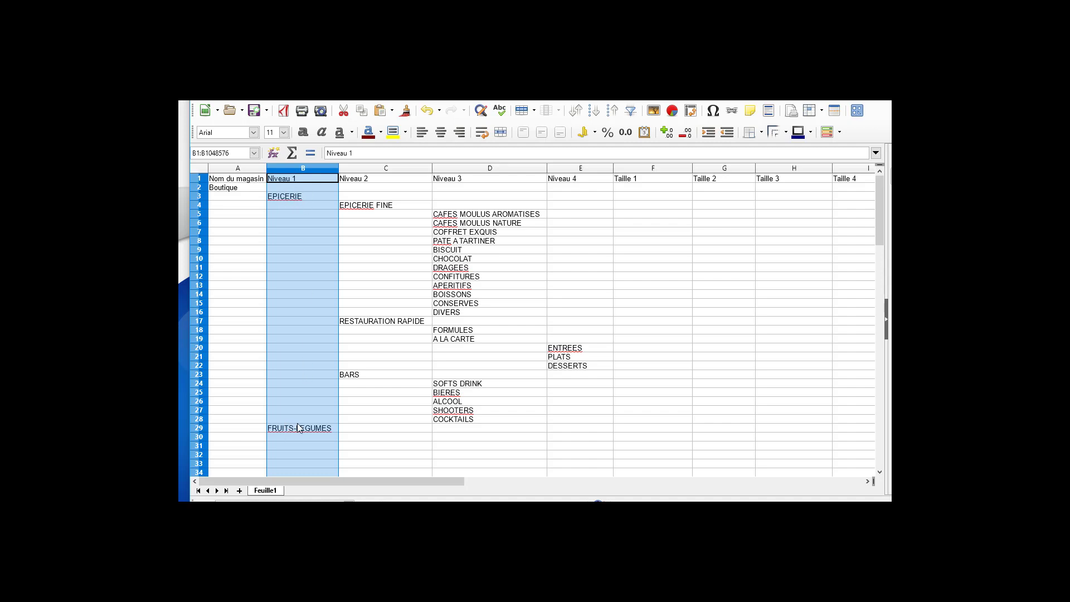
pyautogui.hotkey('alt', 'Tab')
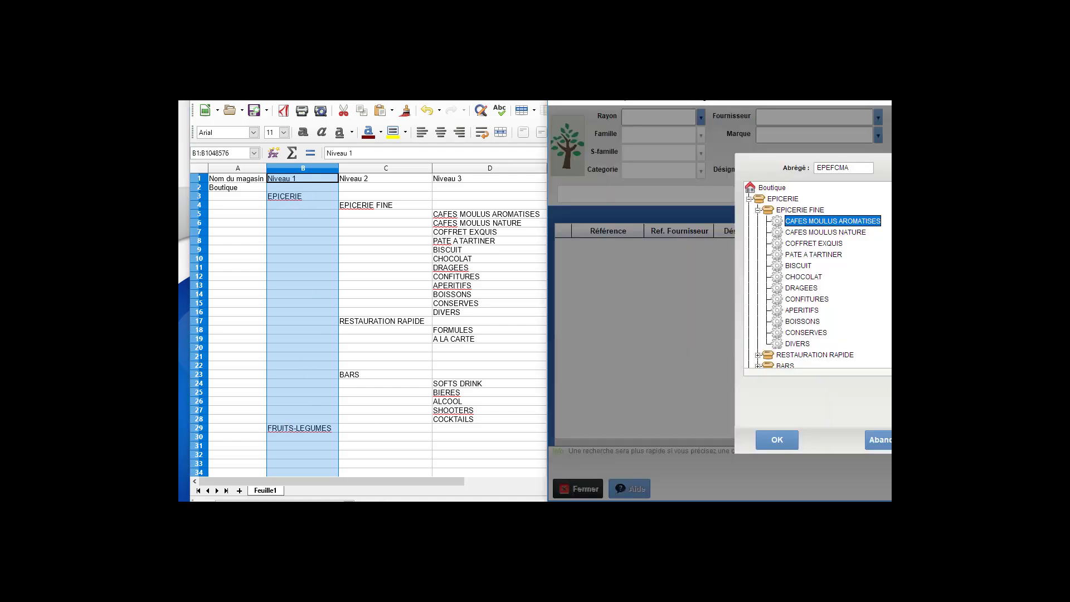
pyautogui.click(758, 210)
pyautogui.click(750, 199)
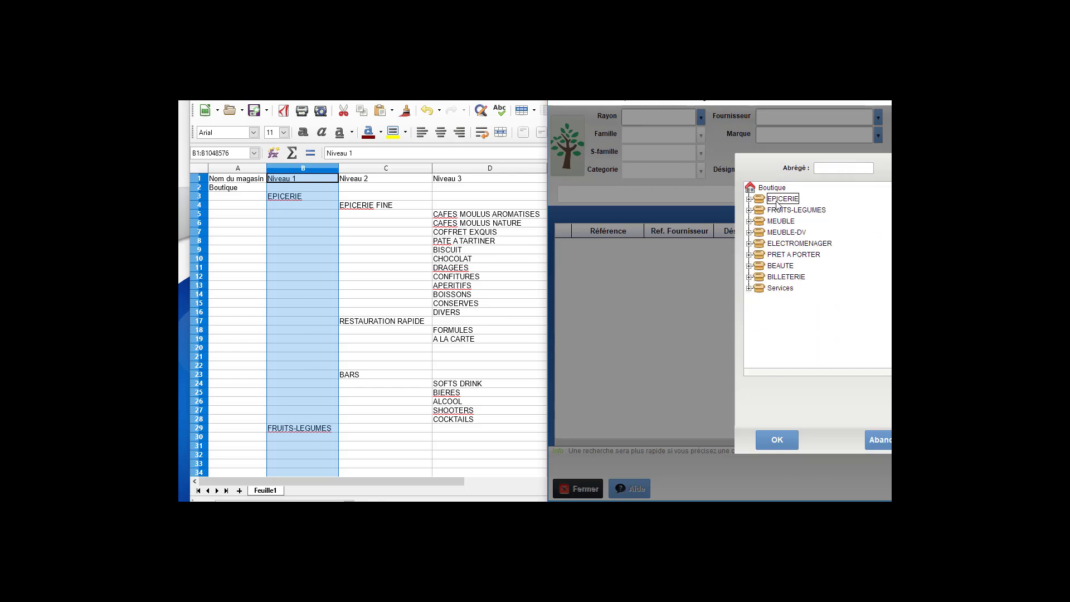
pyautogui.click(771, 200)
pyautogui.click(782, 211)
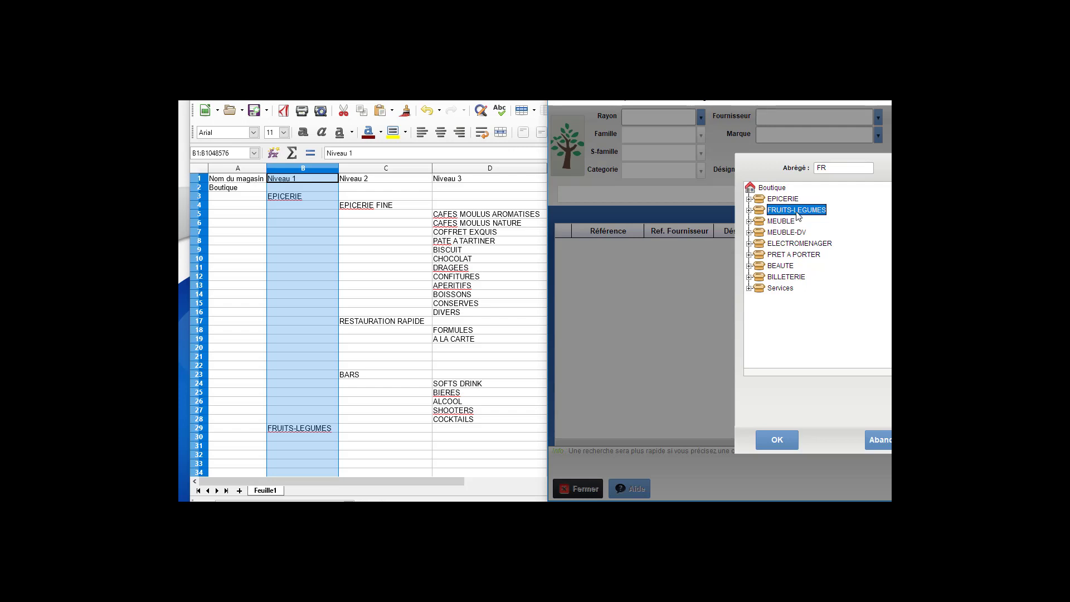
# Expand EPICERIE in the classification tree and go through its second-level entries EPICERIE FINE, RESTAURATION RAPIDE and BARS
pyautogui.doubleClick(775, 199)
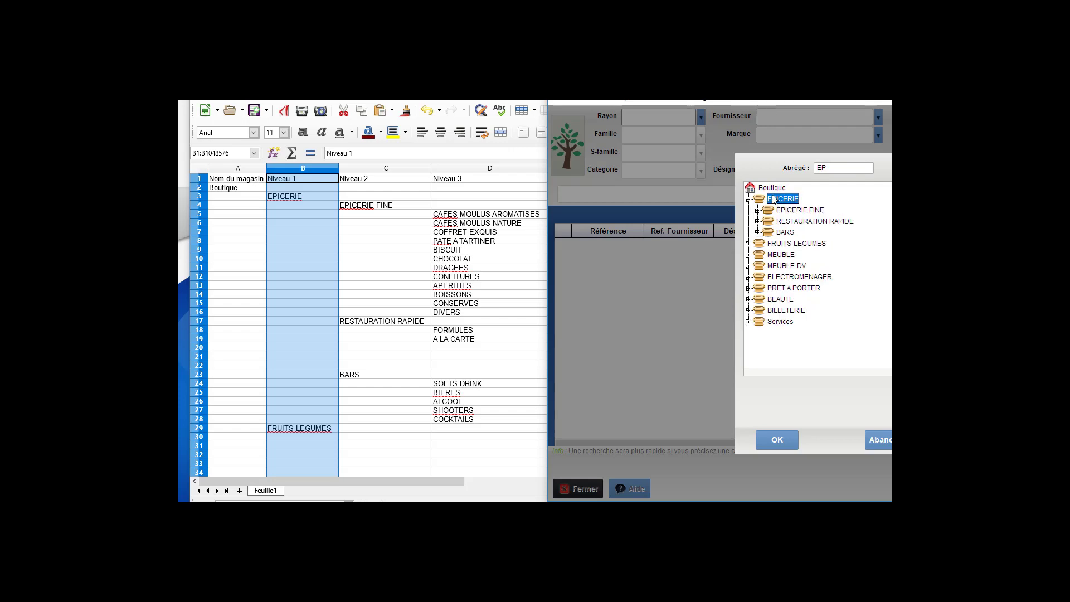
pyautogui.click(800, 214)
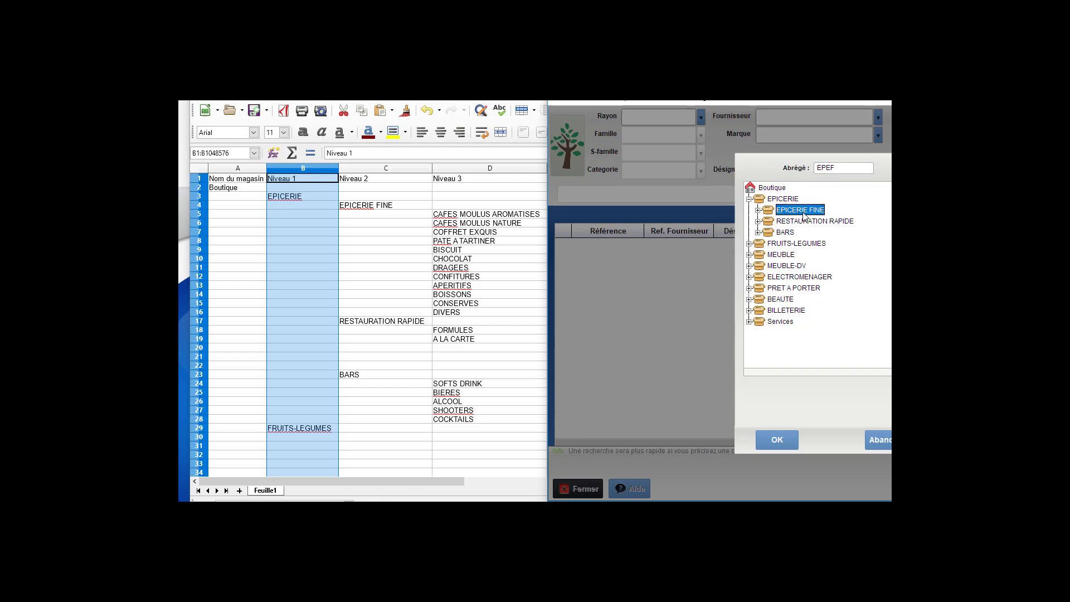
pyautogui.click(802, 220)
pyautogui.click(790, 233)
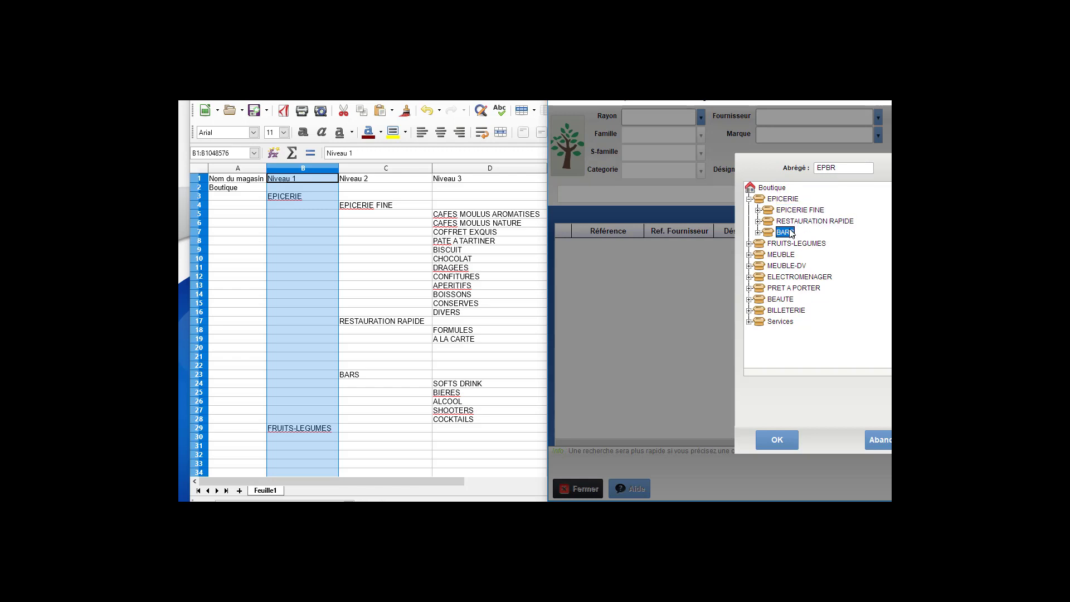
# Highlight the spreadsheet's Niveau 2 column and go through its entries EPICERIE FINE, RESTAURATION RAPIDE and BARS
pyautogui.click(383, 170)
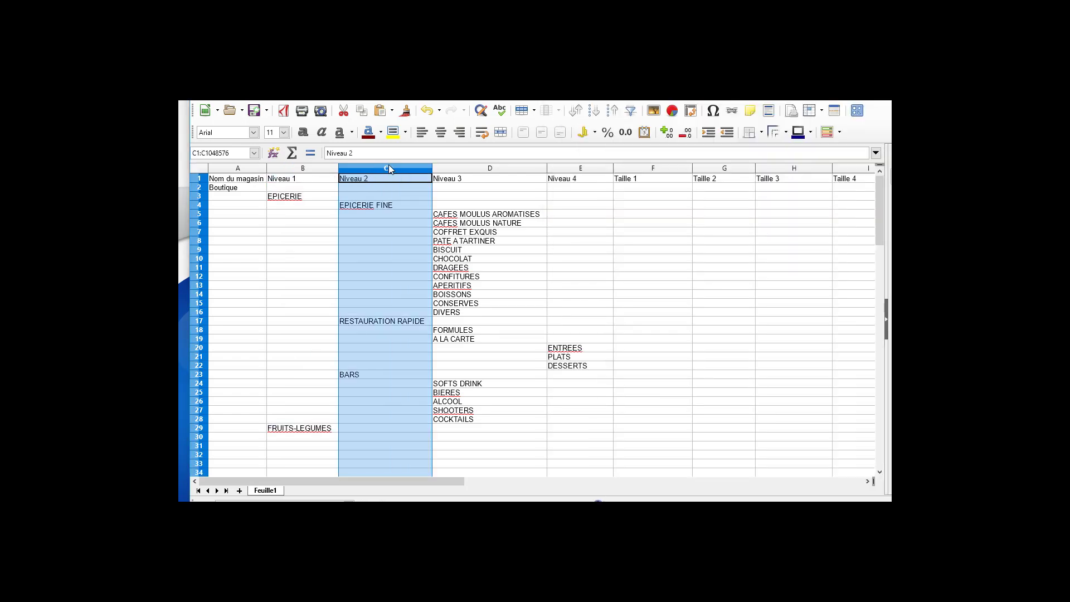
pyautogui.click(386, 205)
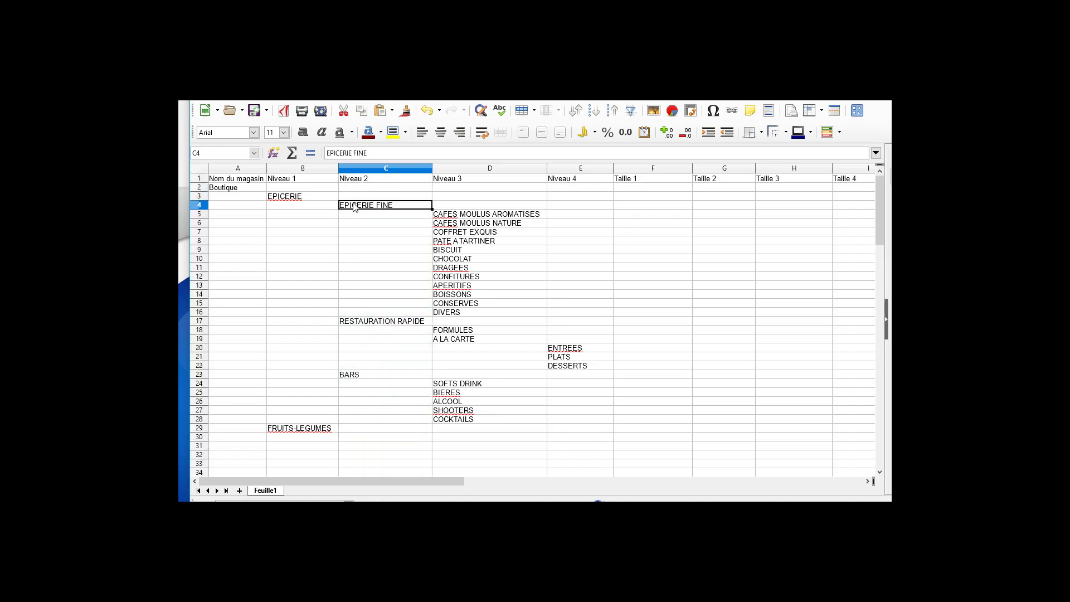
pyautogui.click(382, 326)
pyautogui.click(360, 379)
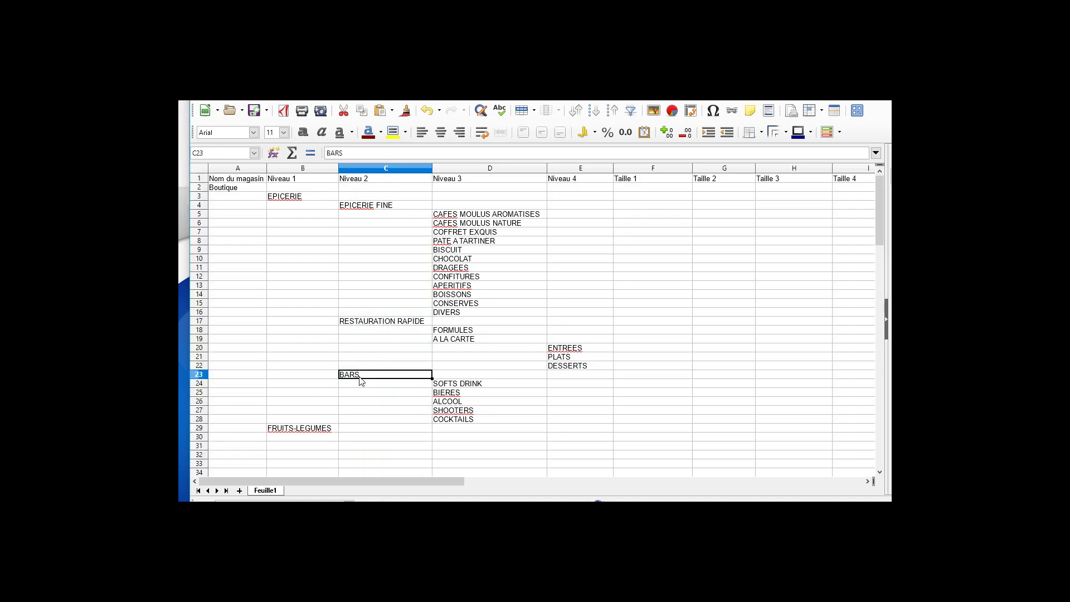
# Switch to Artifact, expand EPICERIE FINE in the classification tree and select CAFES MOULUS AROMATISES
pyautogui.hotkey('alt', 'Tab')
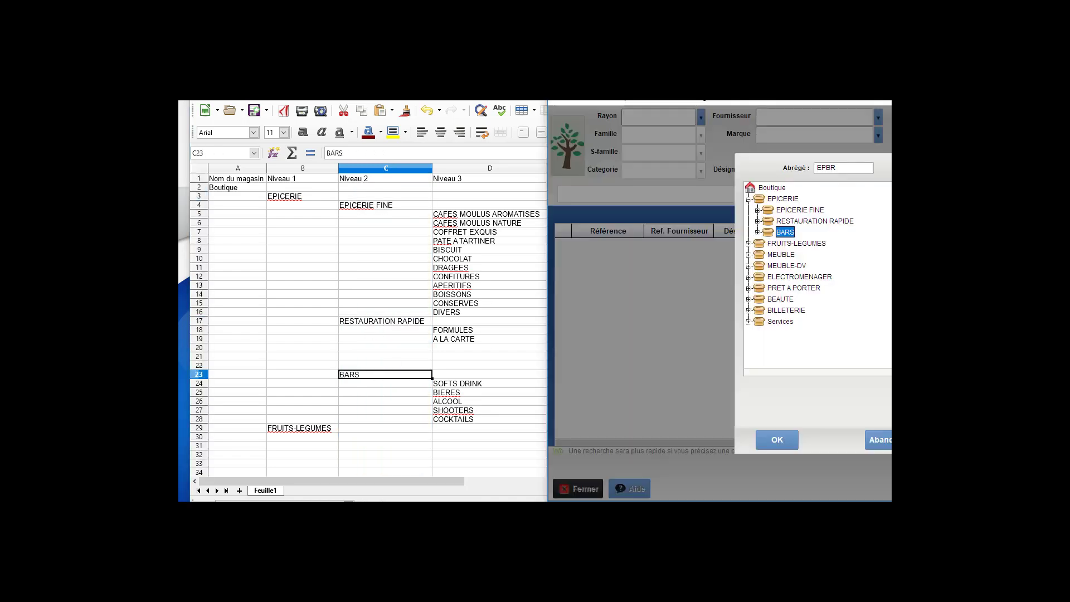
pyautogui.doubleClick(785, 210)
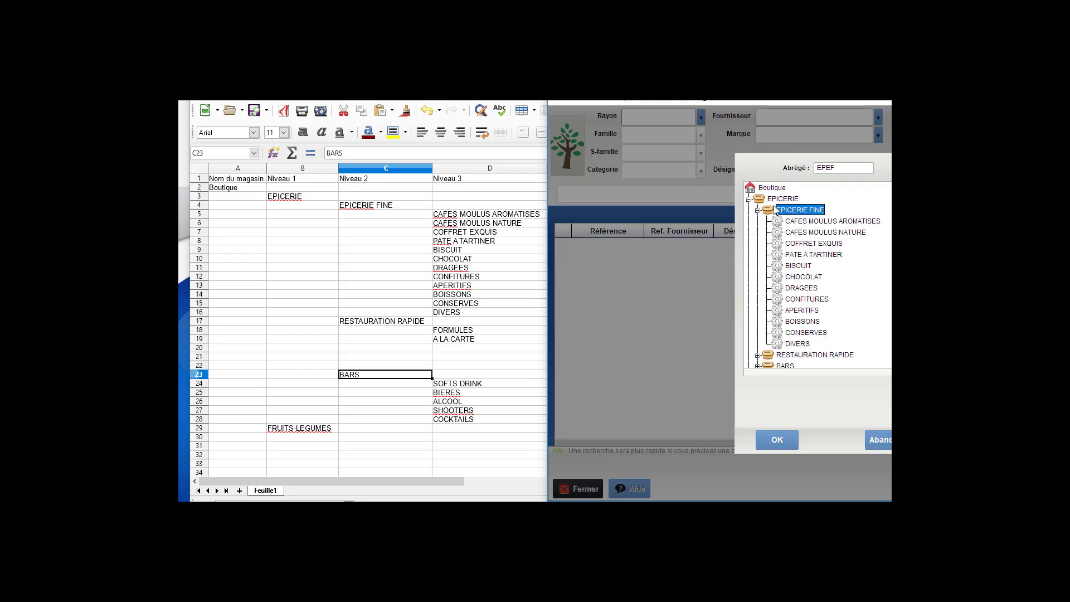
pyautogui.click(793, 220)
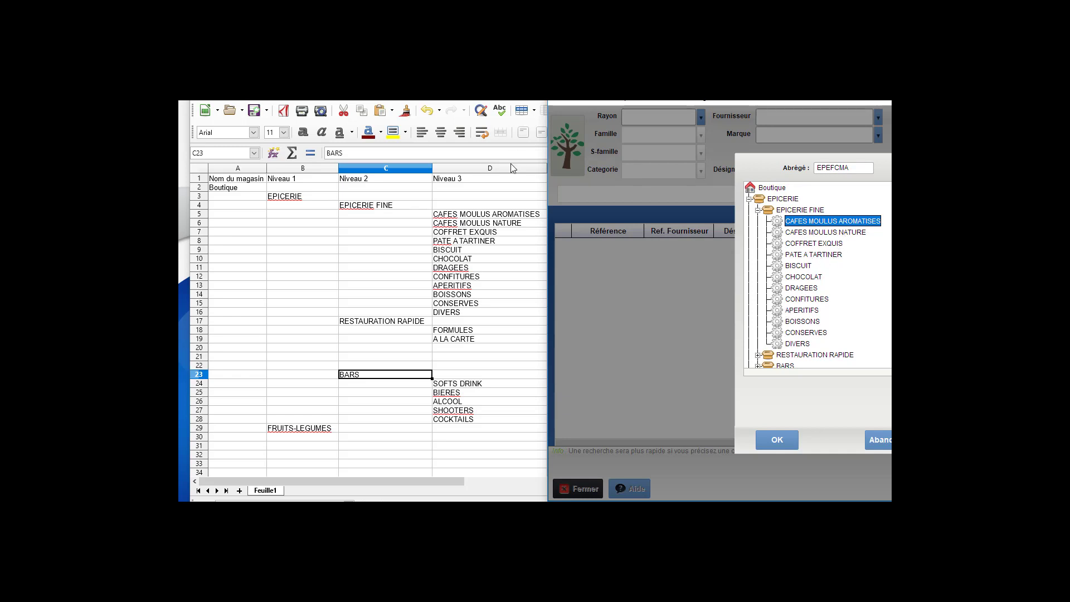
# Highlight the spreadsheet's Niveau 3 column and point out CAFES MOULUS AROMATISES and CAFES MOULUS NATURE in it
pyautogui.click(487, 168)
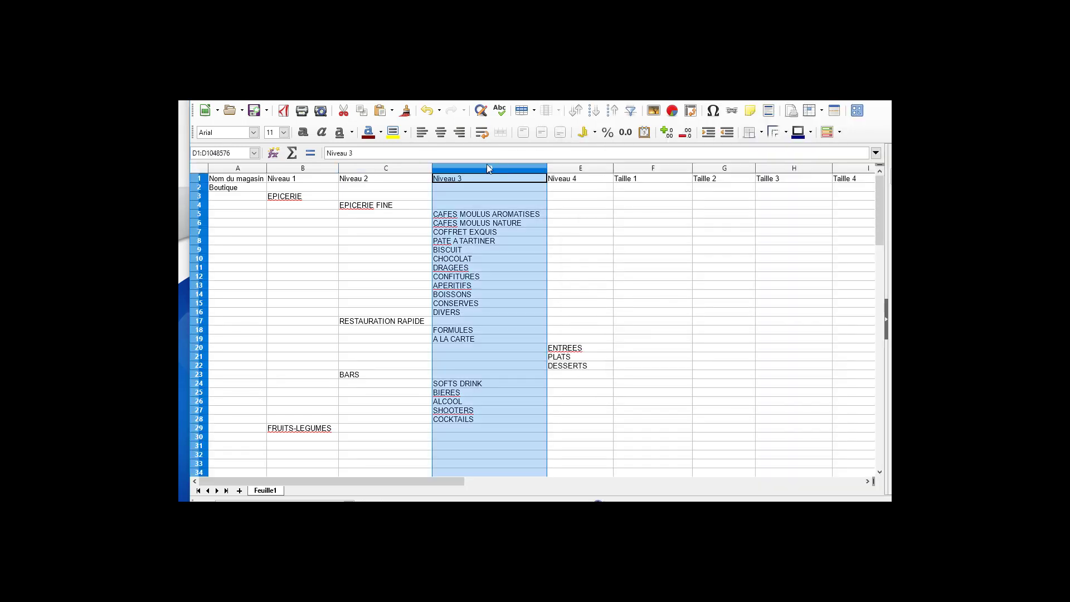
pyautogui.click(491, 217)
pyautogui.click(494, 225)
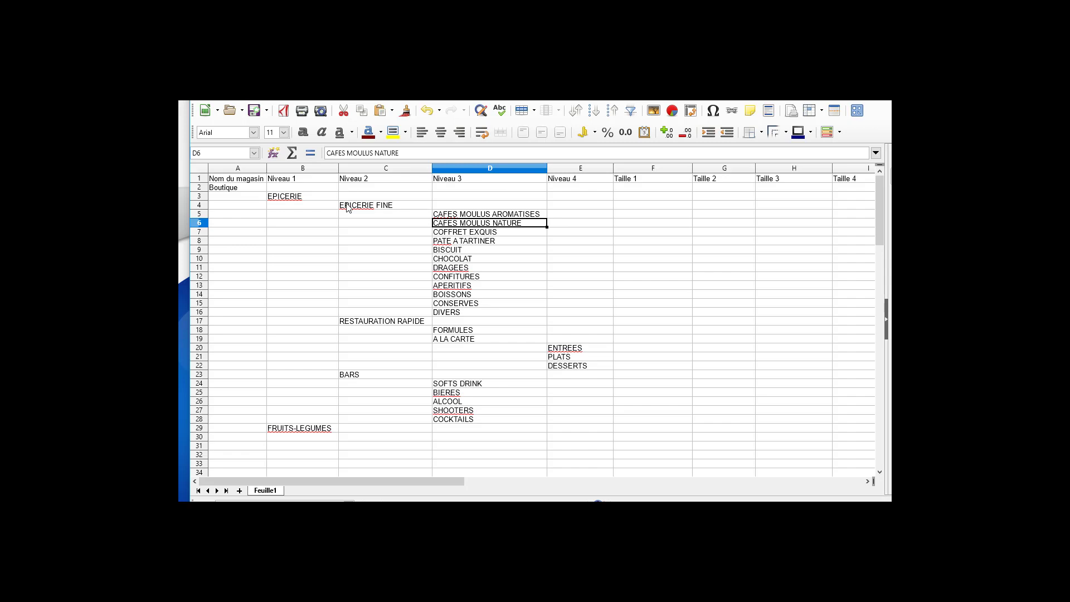
# Highlight the EPICERIE, EPICERIE FINE and CAFES MOULUS AROMATISES rows one at a time, then return to the EPICERIE row
pyautogui.click(204, 196)
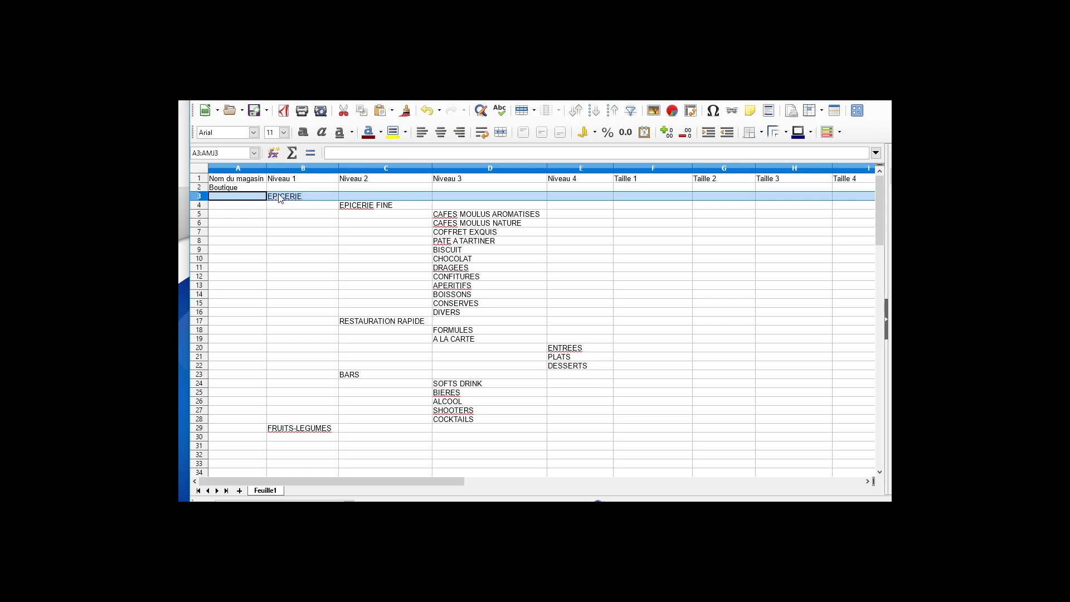
pyautogui.click(202, 205)
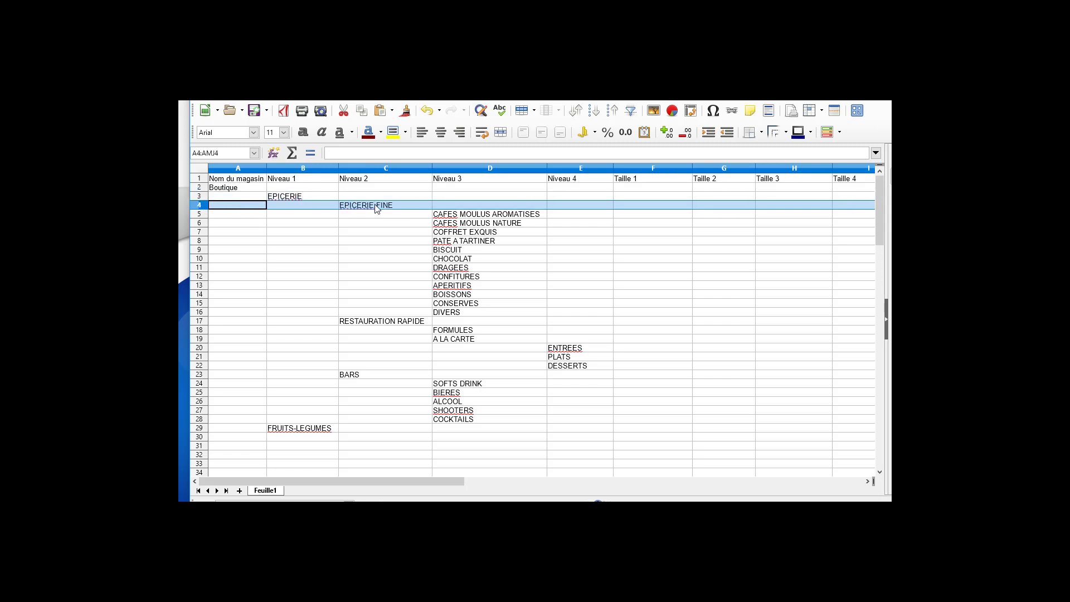
pyautogui.click(200, 214)
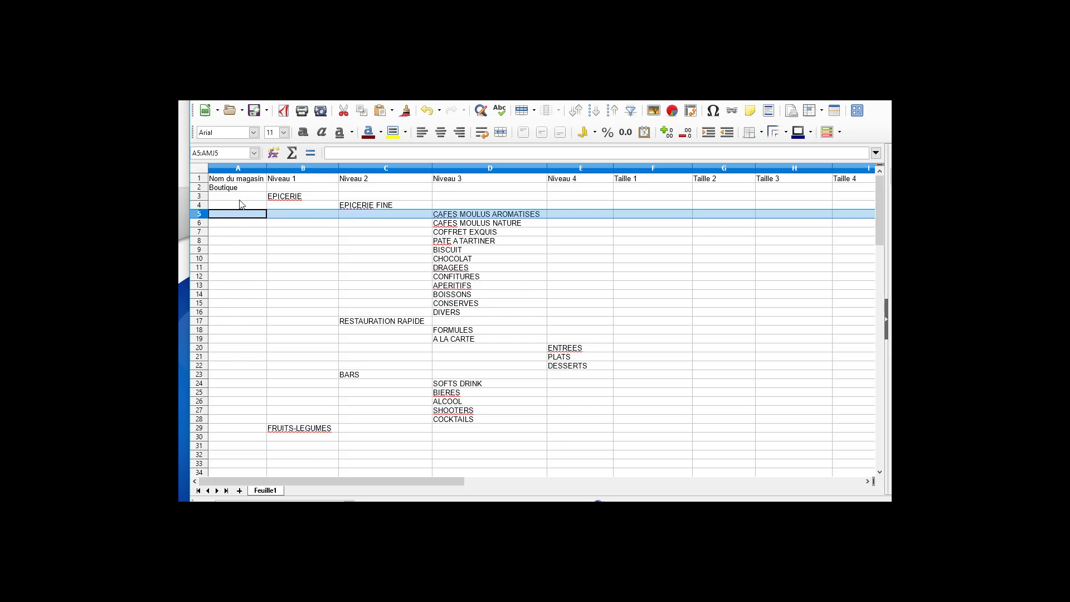
pyautogui.click(204, 197)
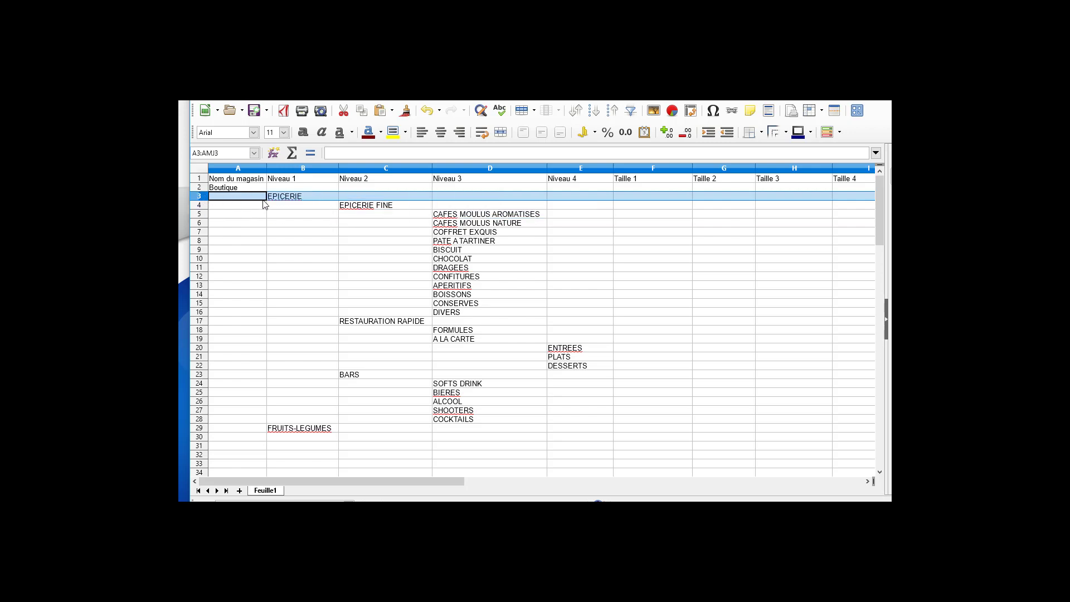